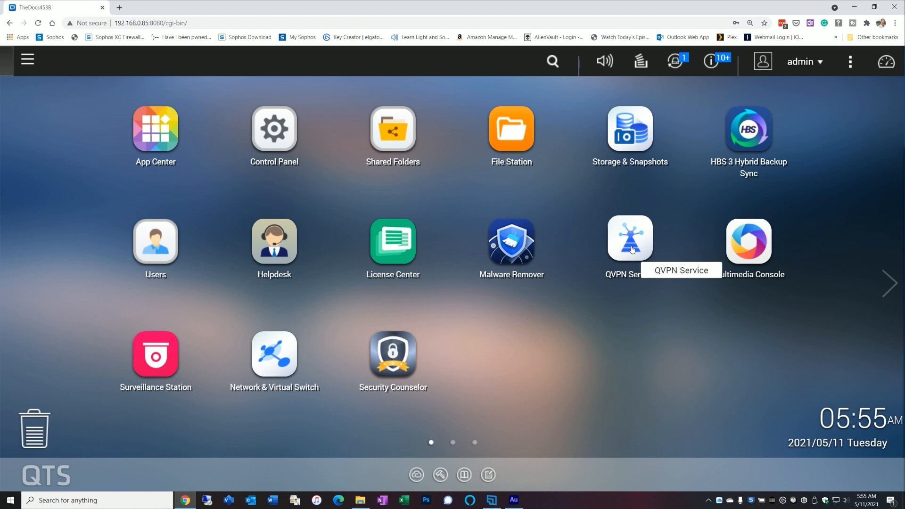
Step: Search the App Center for "qvp" to check the QVPN Service app, and close the App Center
left_click(145, 133)
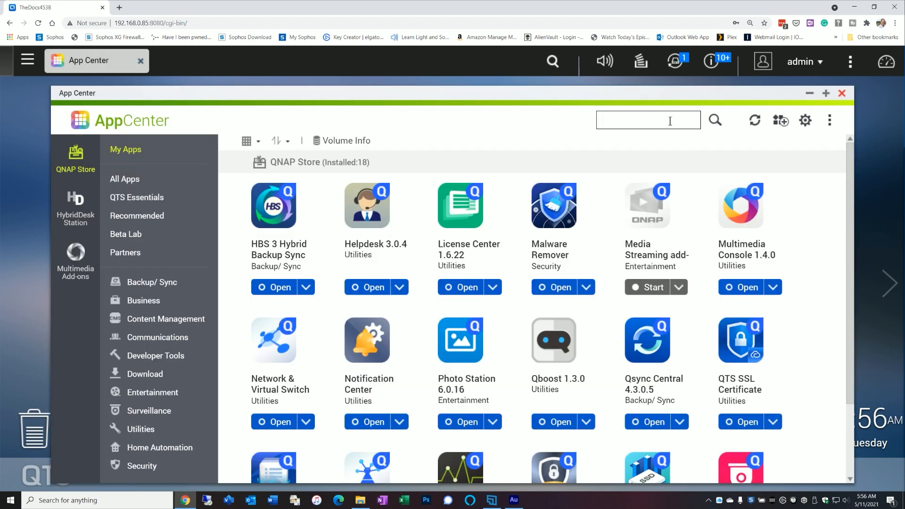
type("qvp")
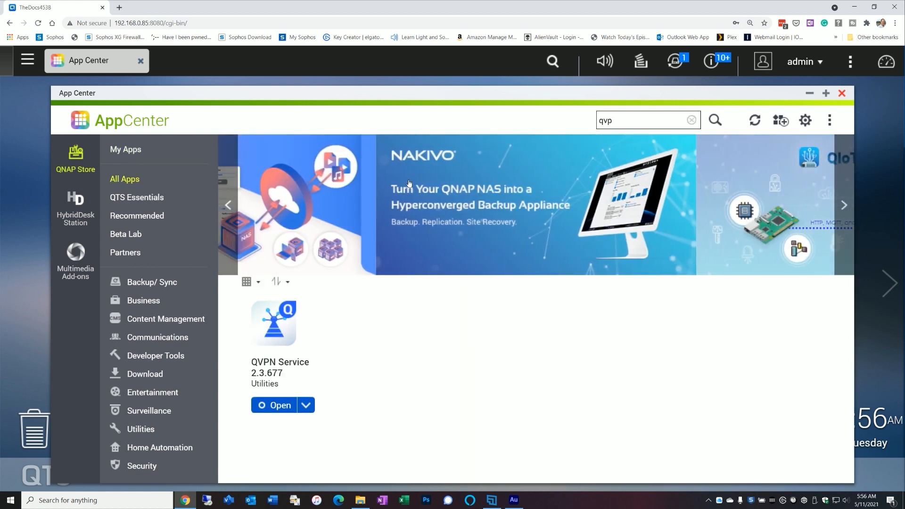
left_click(842, 93)
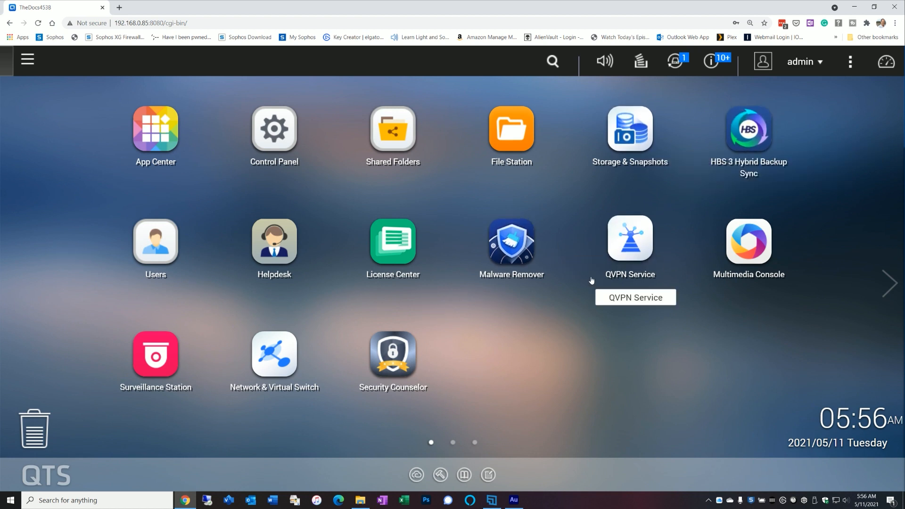
Step: Enable the OpenVPN server in QVPN Service and apply the setting
left_click(622, 239)
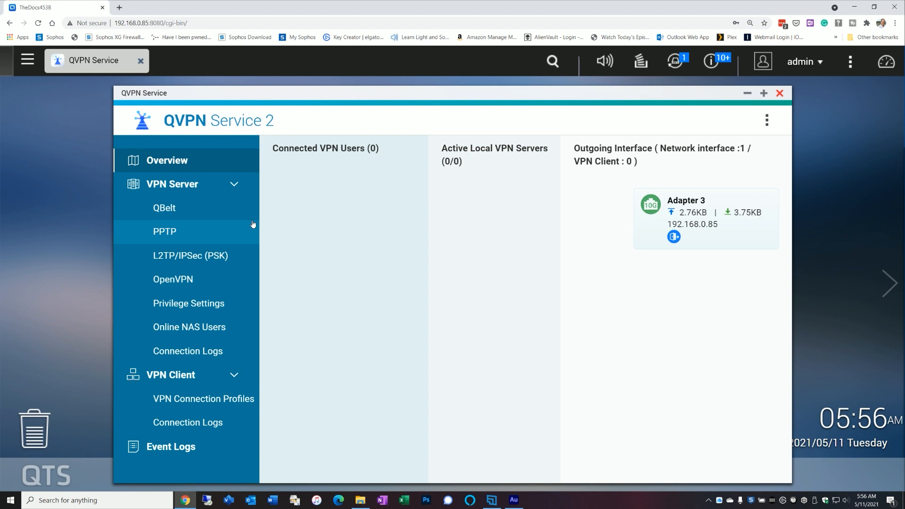
left_click(196, 216)
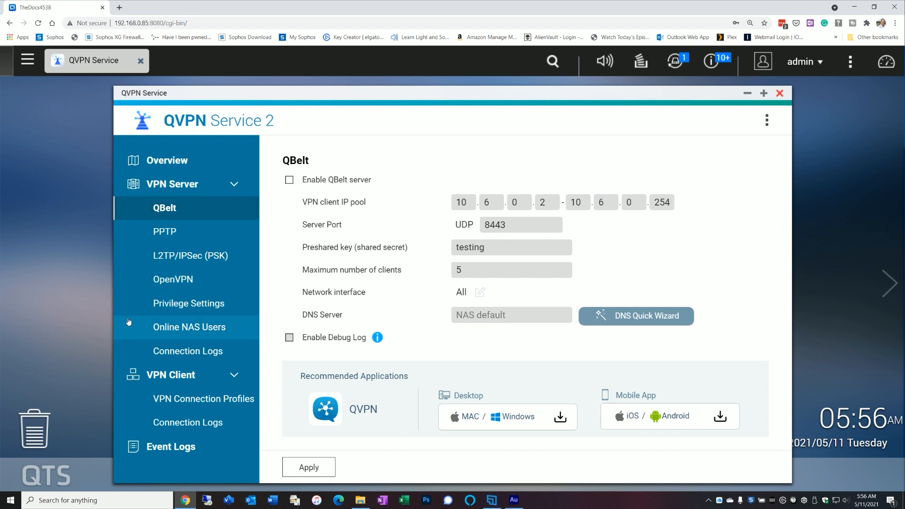
left_click(166, 284)
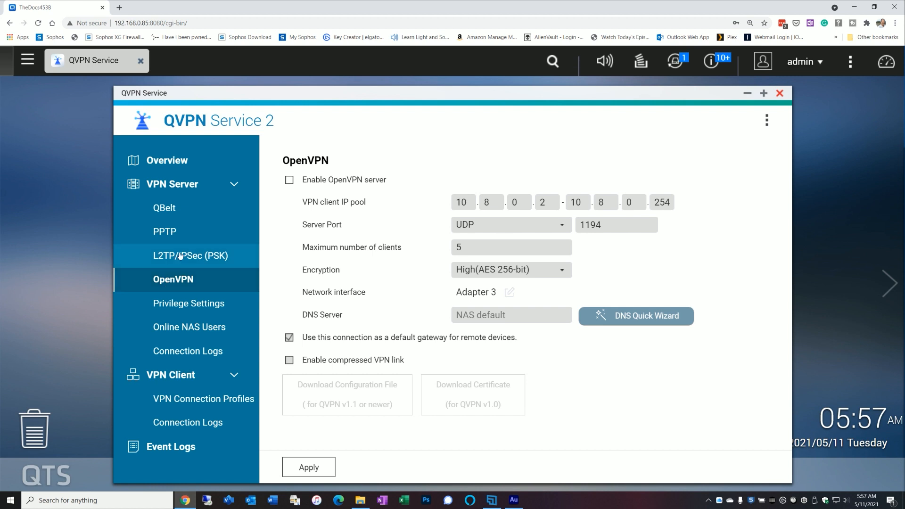
left_click(289, 181)
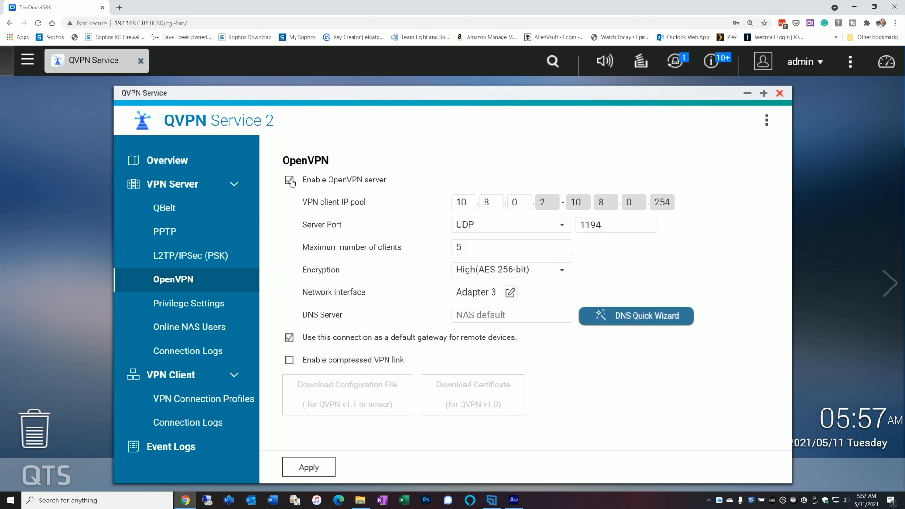
left_click(320, 465)
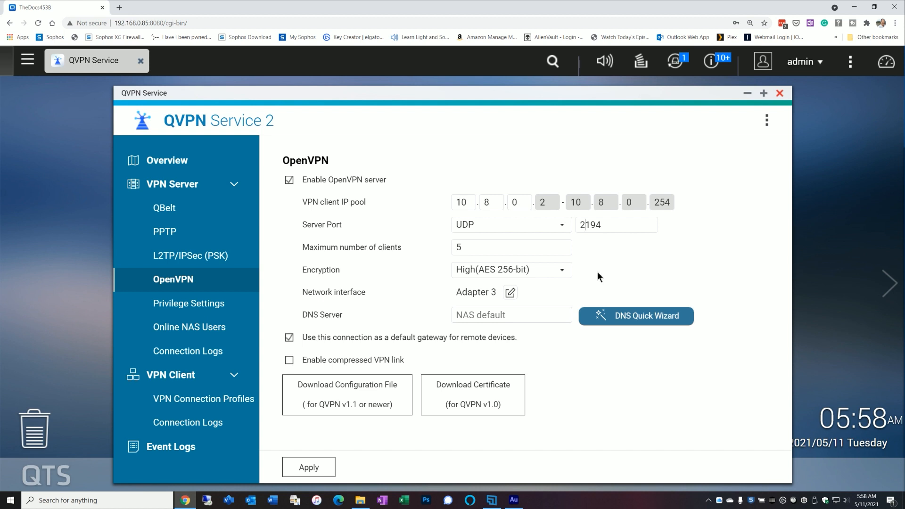
Step: Set the OpenVPN server port to 1194 and review the outgoing network interface options without changing them
key("BackSpace")
type("1")
left_click(510, 292)
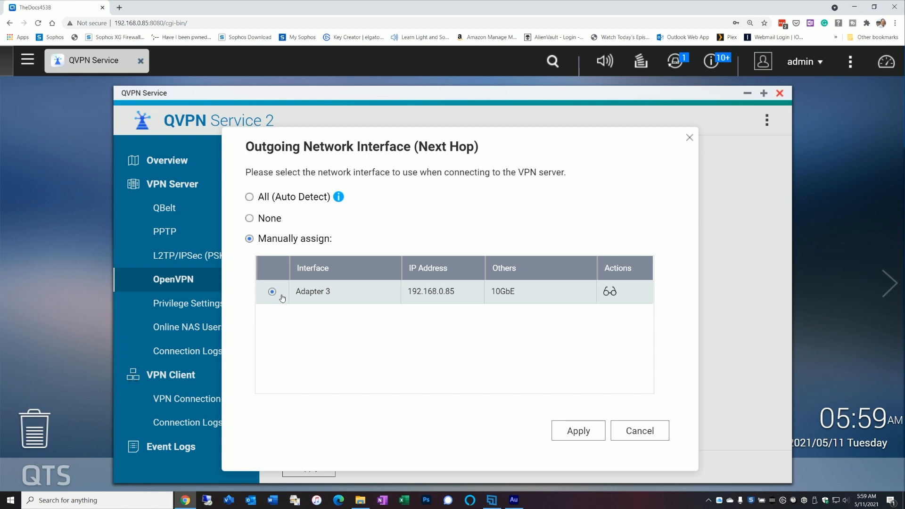
left_click(623, 434)
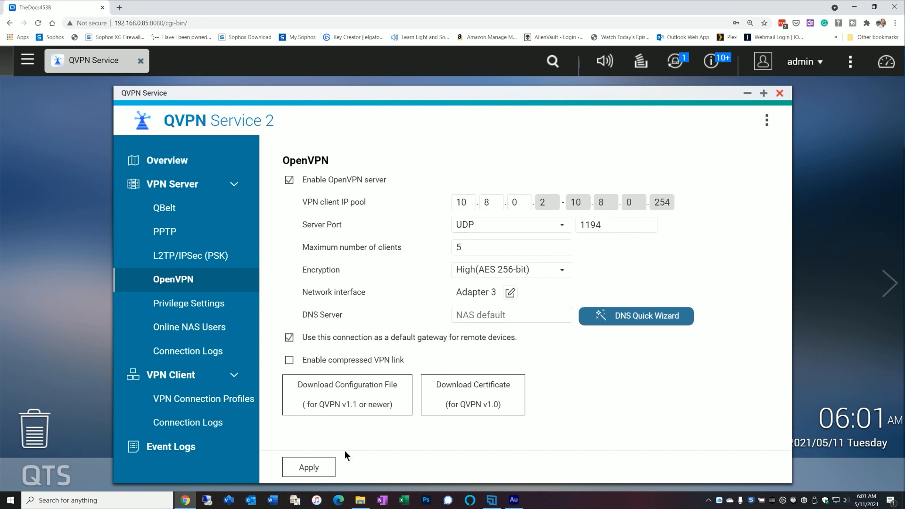
Step: Apply the OpenVPN server settings with a server restart and download the configuration file for QVPN v1.1 or newer
left_click(317, 467)
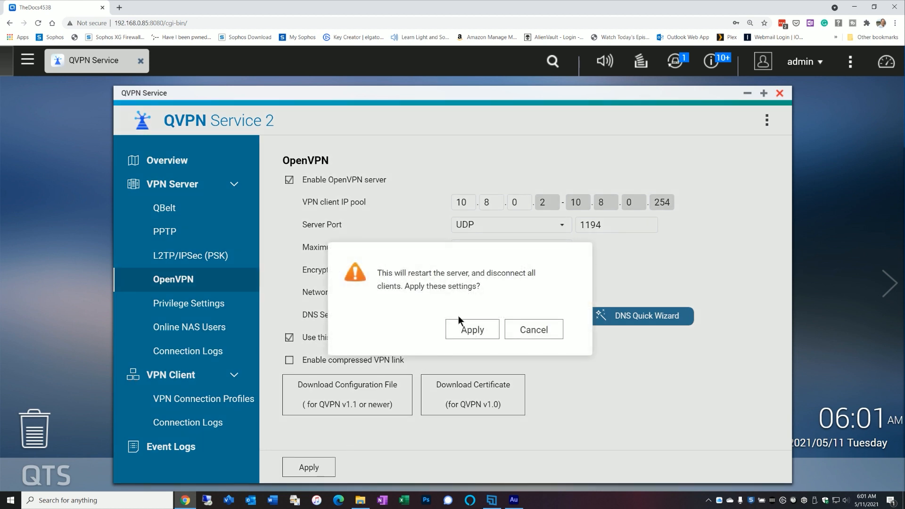
left_click(461, 323)
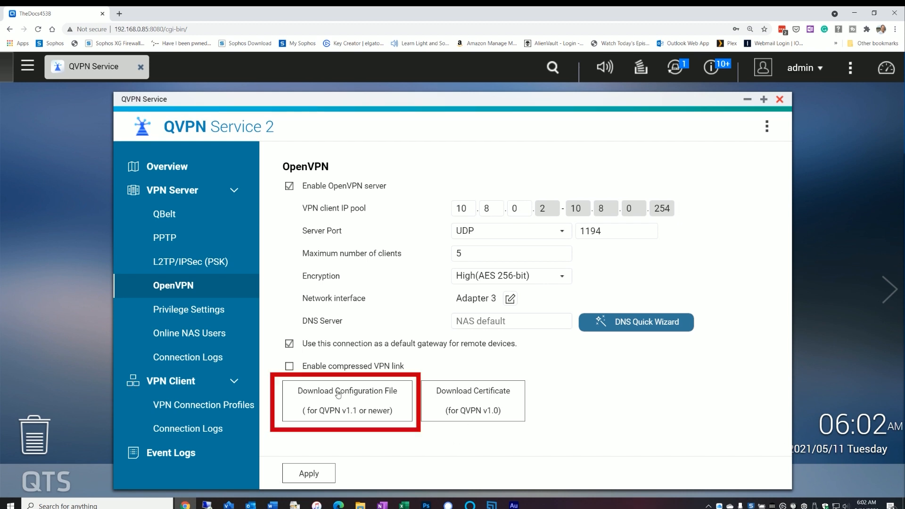
left_click(340, 409)
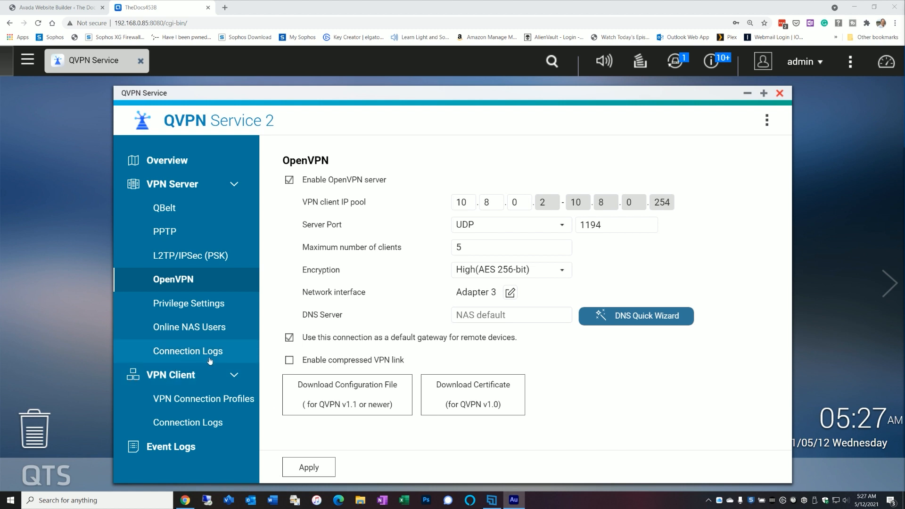
Step: Add Testuser as a VPN user with the OpenVPN privilege only, and close QVPN Service
left_click(173, 307)
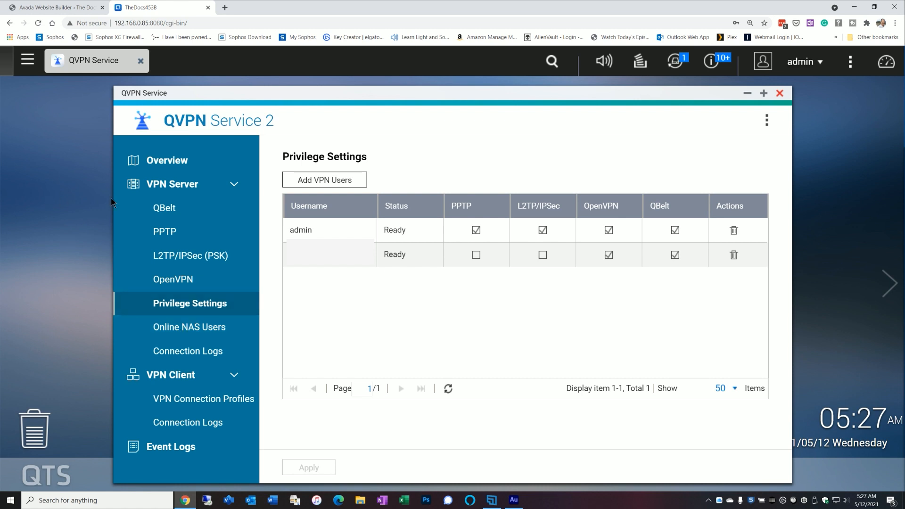
left_click(312, 179)
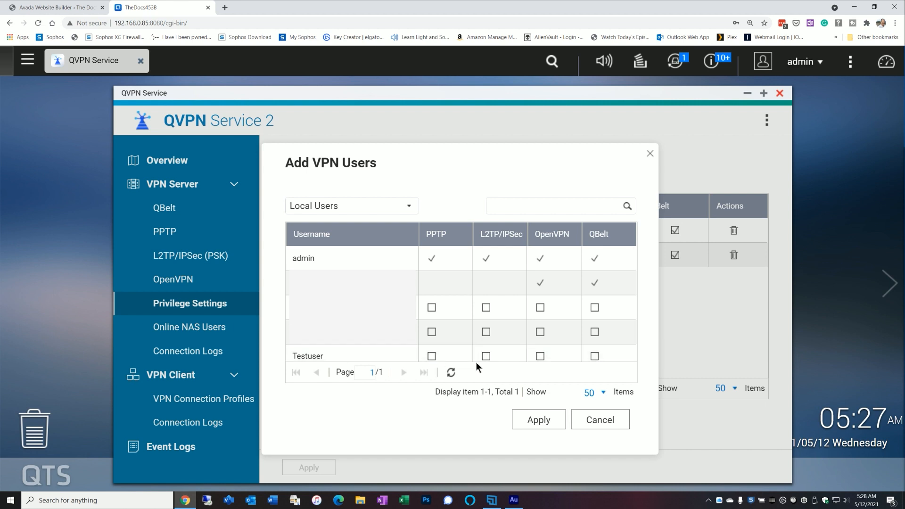
left_click(541, 357)
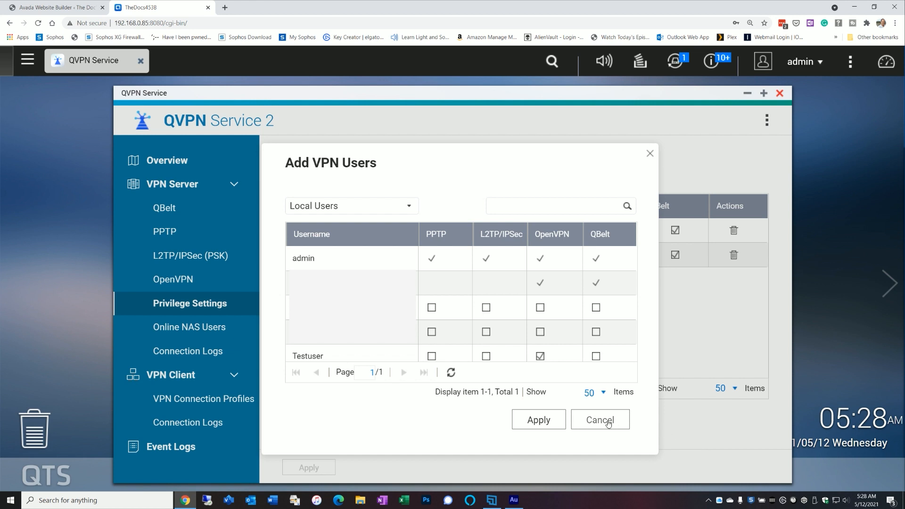
left_click(551, 426)
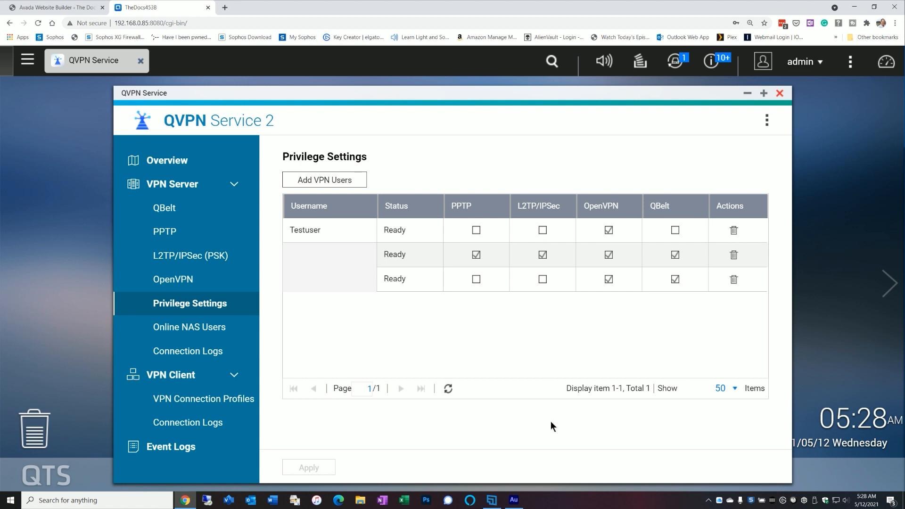
left_click(780, 93)
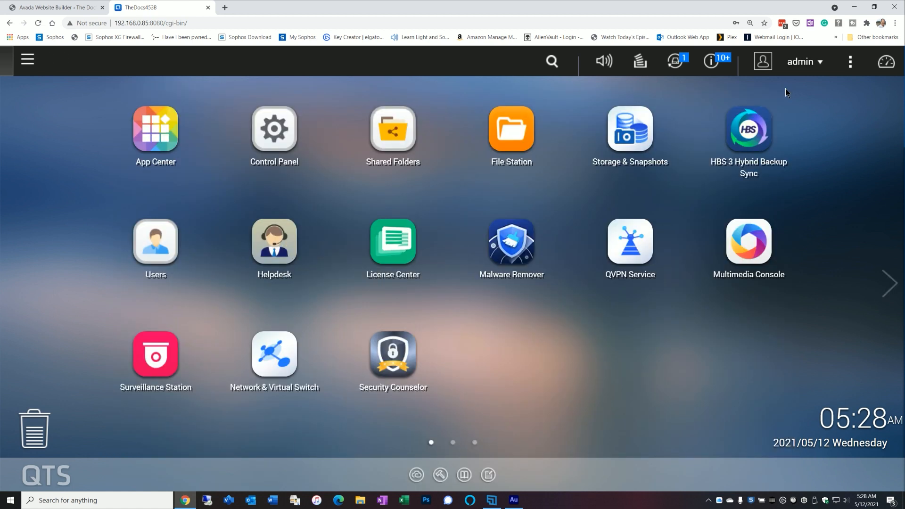
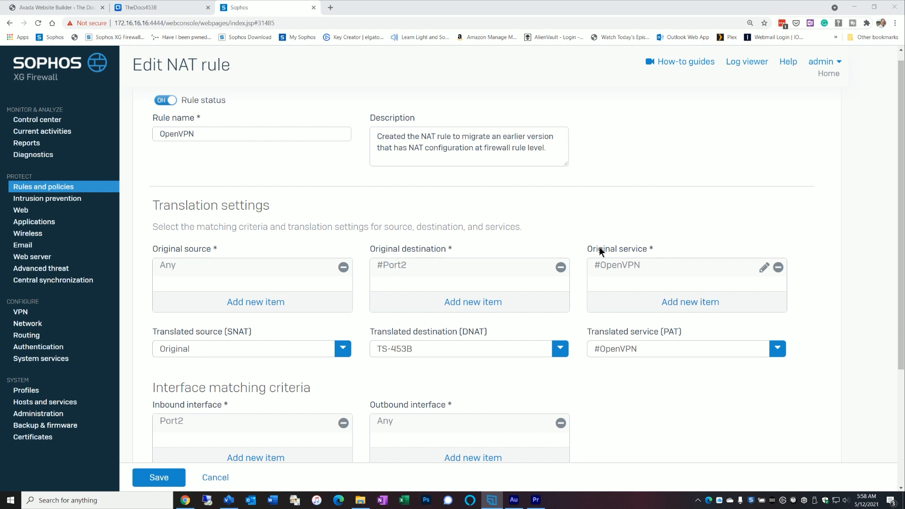
mouse_move(622, 268)
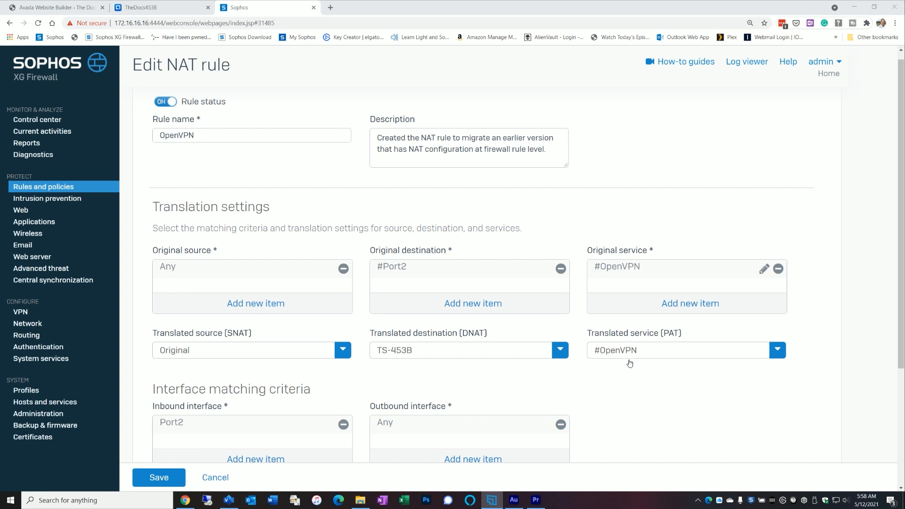
mouse_move(630, 352)
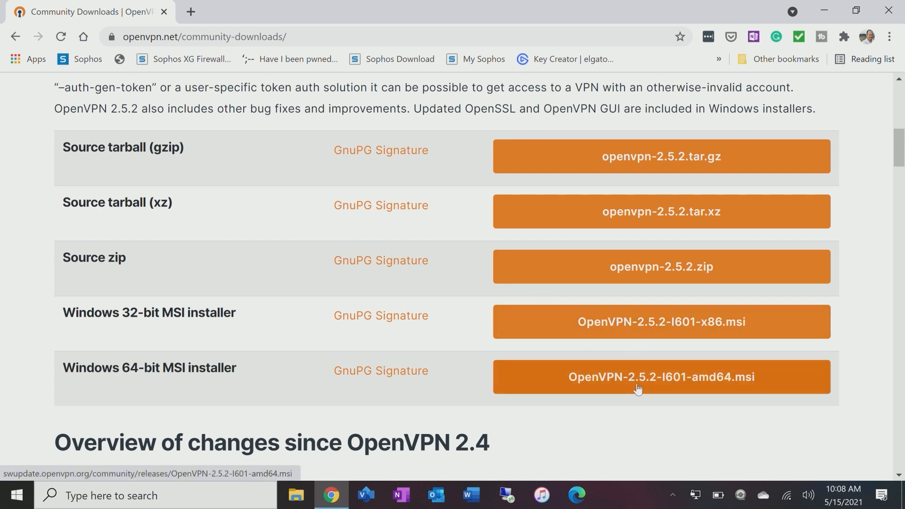
Step: Download the Windows 32-bit installer OpenVPN-2.5.2-I601-x86.msi from the OpenVPN community downloads page and close the browser
scroll(639, 390, "down", 1)
scroll(640, 391, "up", 2)
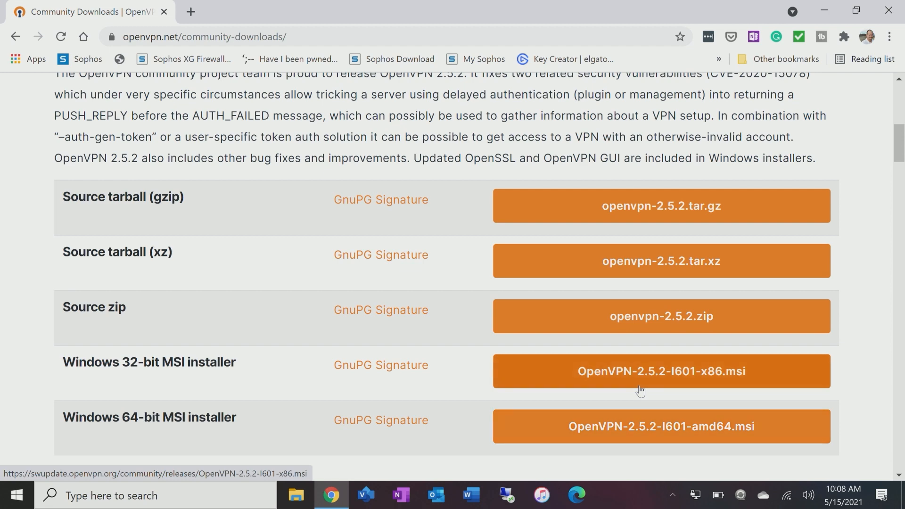
left_click(640, 386)
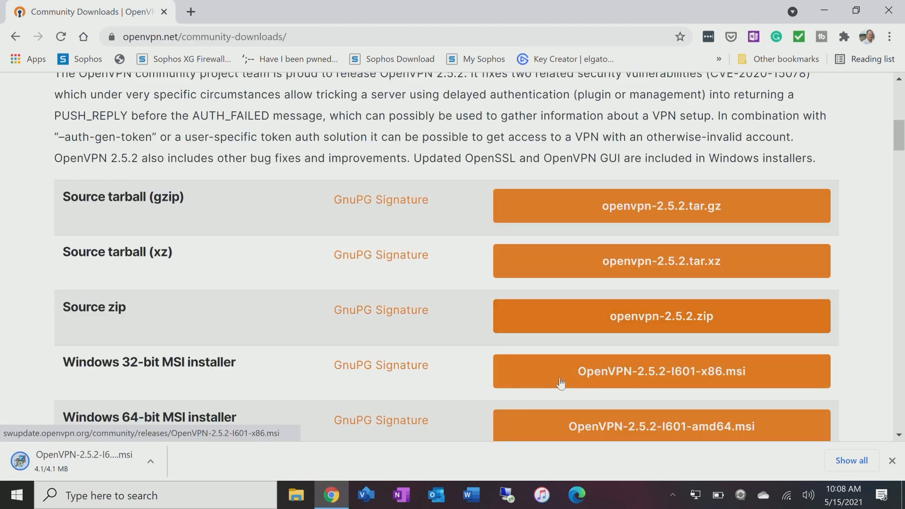
scroll(561, 384, "down", 2)
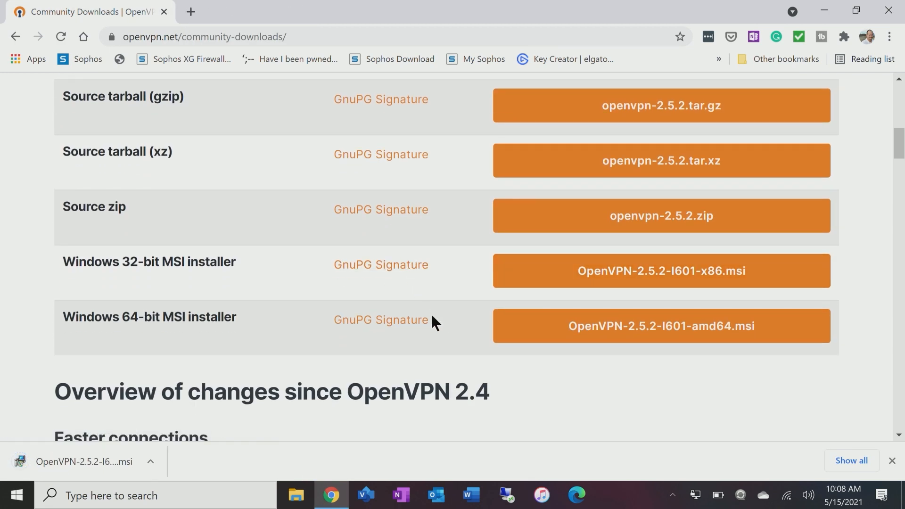
scroll(521, 347, "down", 1)
scroll(521, 348, "up", 3)
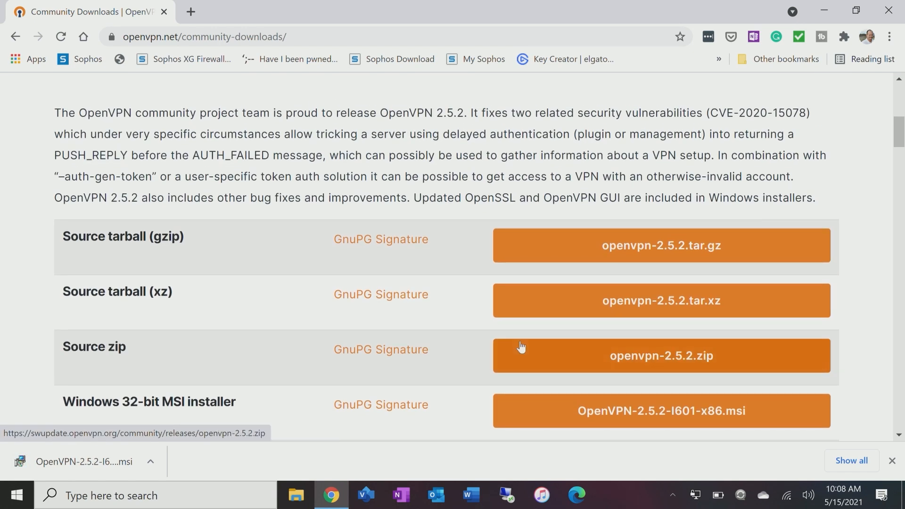
scroll(521, 347, "down", 3)
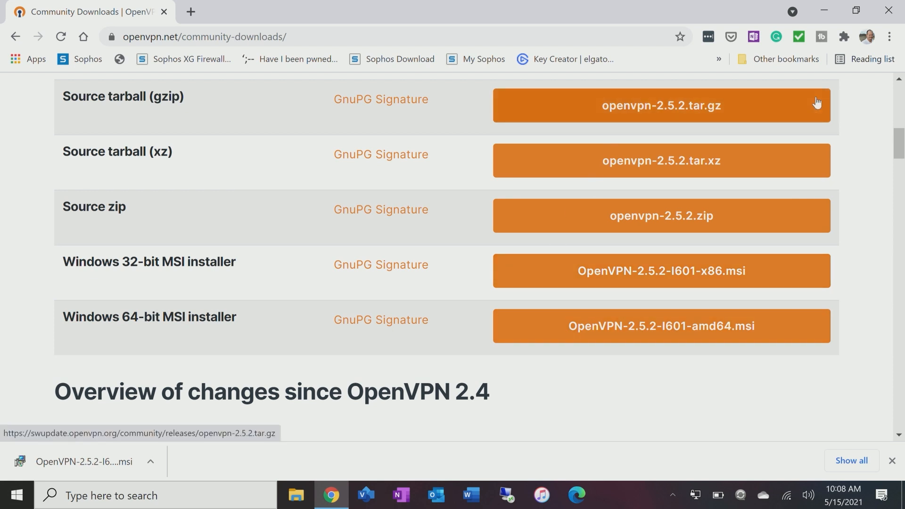
left_click(890, 16)
Step: Locate the TheDocs453B.ovpn configuration file in the Downloads folder with File Explorer, and close the folder
left_click(296, 495)
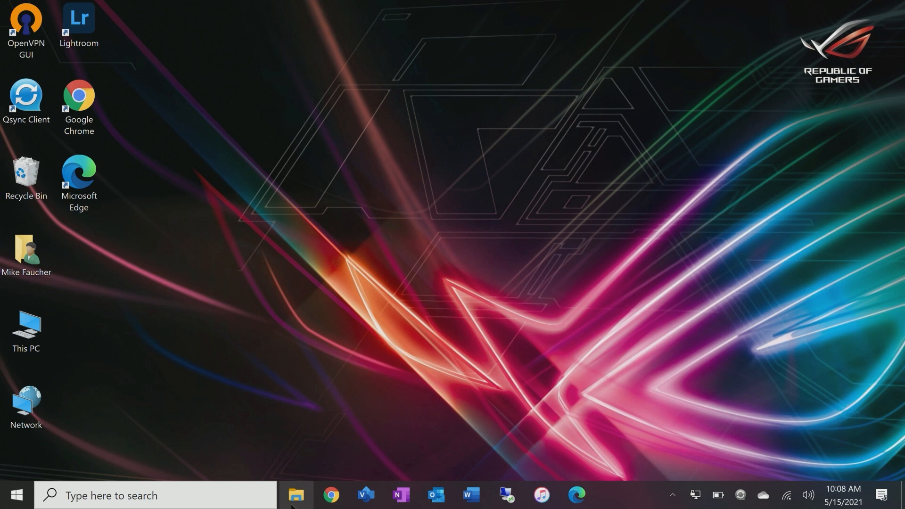
left_click(339, 198)
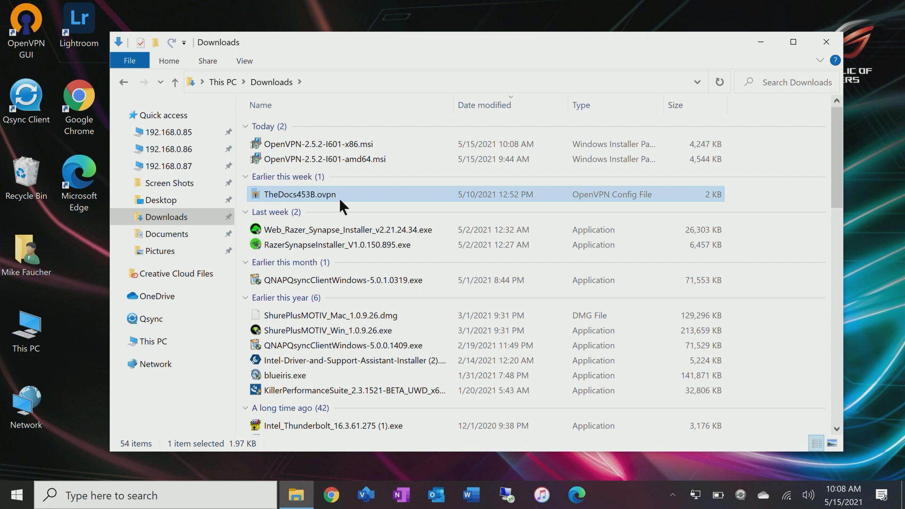
left_click(827, 41)
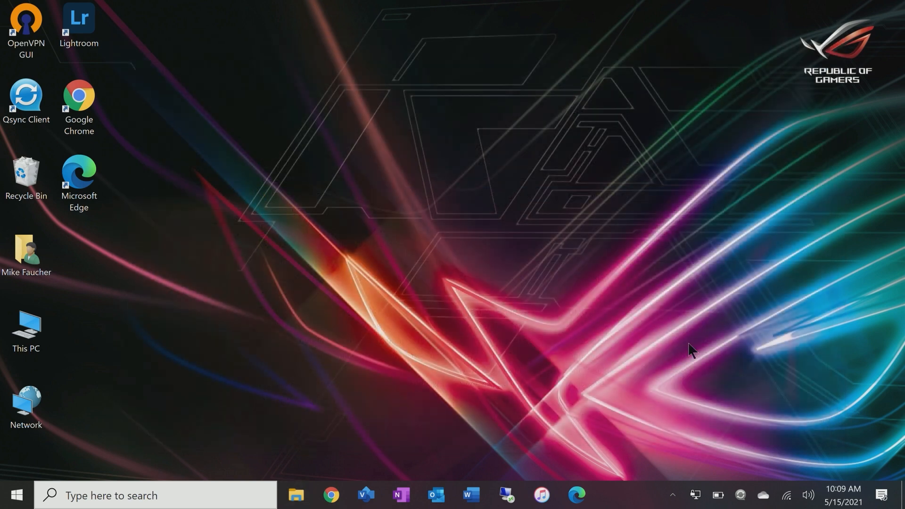
Step: Look in the Downloads folder for importable .ovpn files from OpenVPN GUI, and leave without importing any
right_click(702, 496)
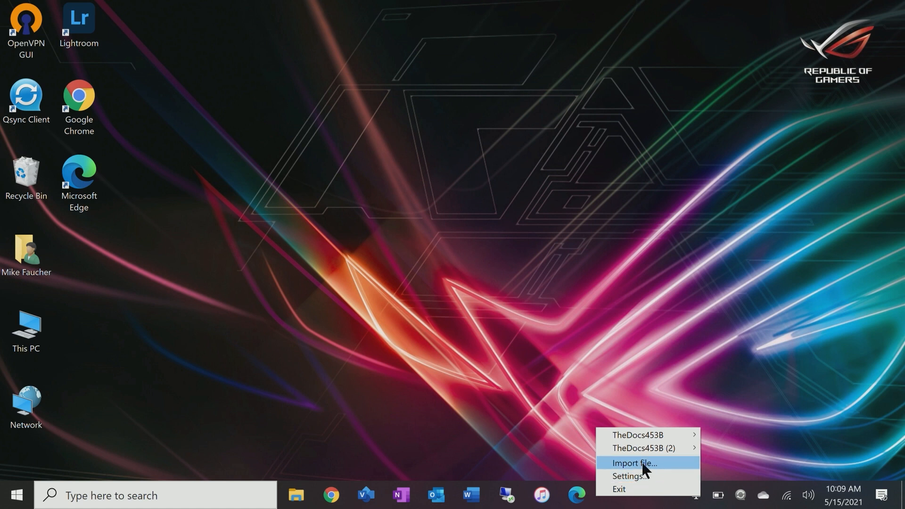
left_click(643, 464)
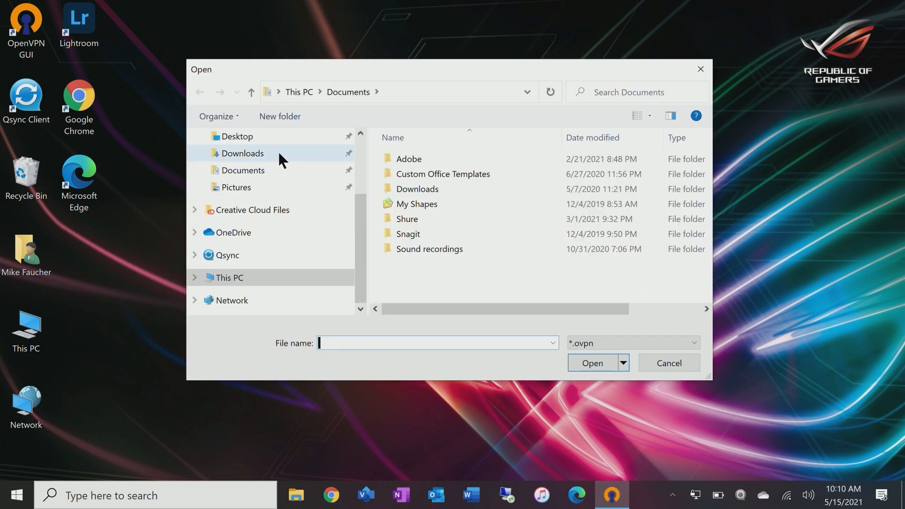
left_click(279, 154)
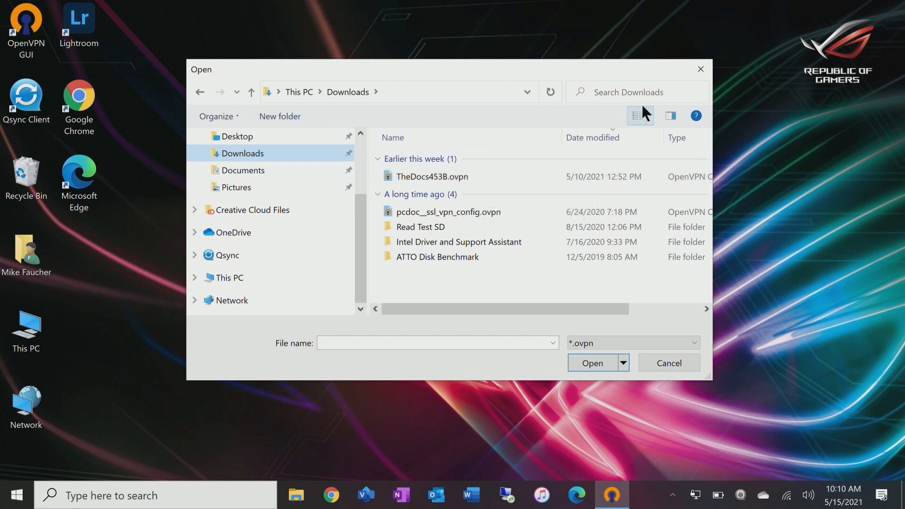
left_click(700, 71)
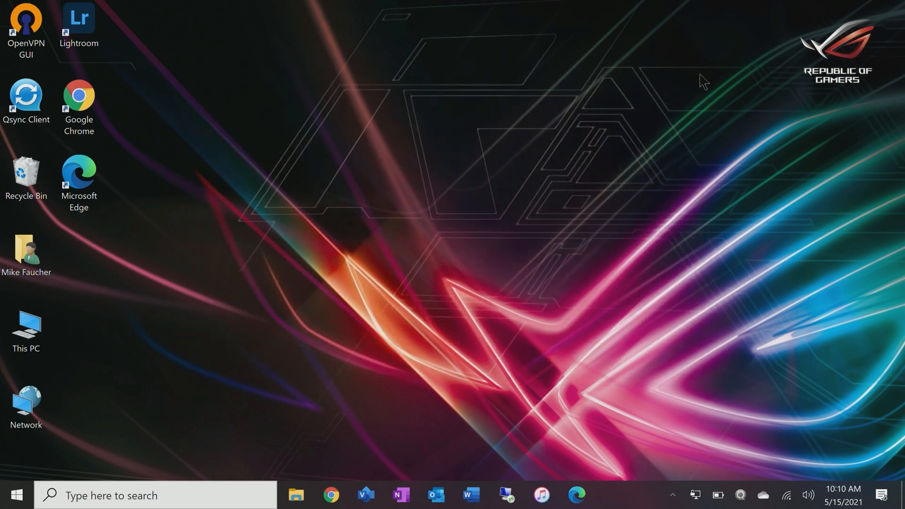
Step: Connect the TheDocs453B (2) profile in OpenVPN GUI as Testuser, entering the account password without saving it
right_click(696, 496)
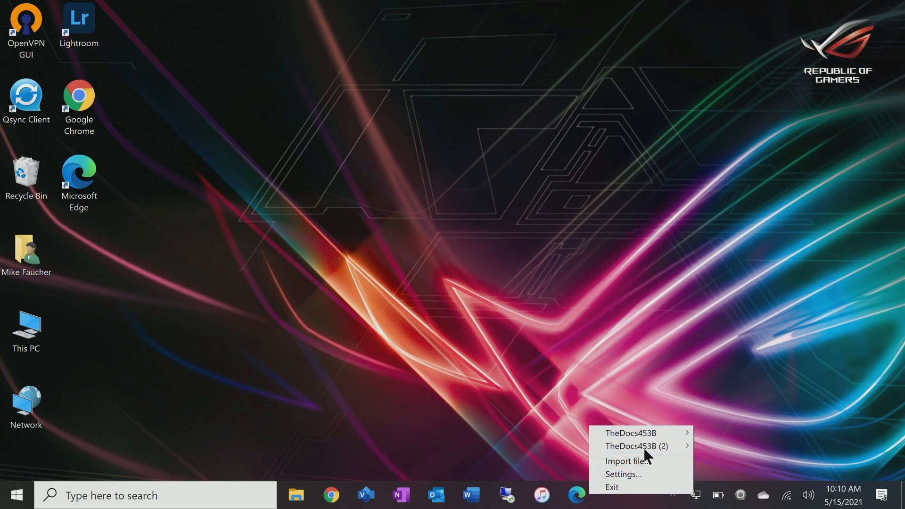
mouse_move(650, 447)
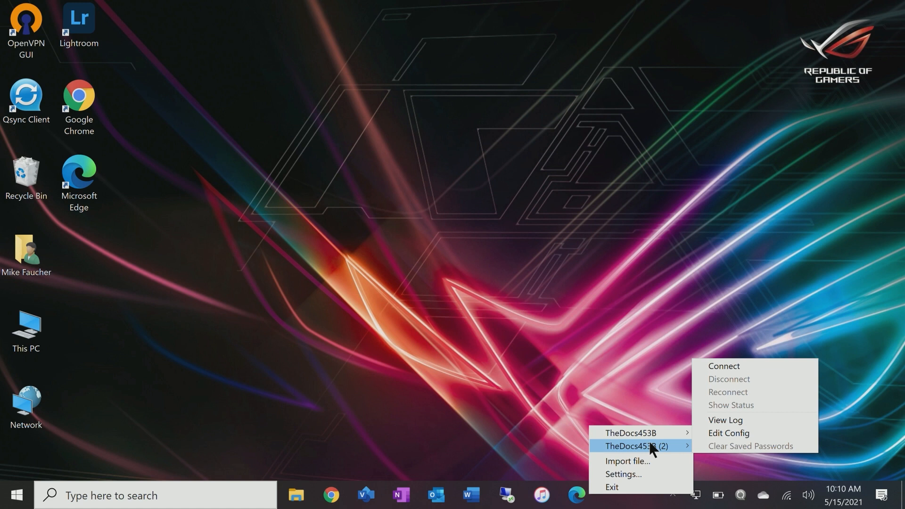
left_click(726, 366)
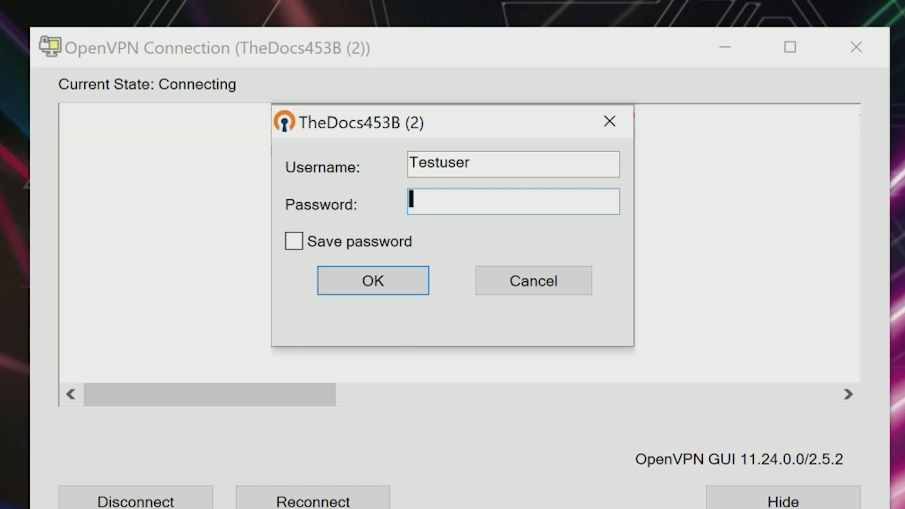
type("••••••••••")
left_click(390, 283)
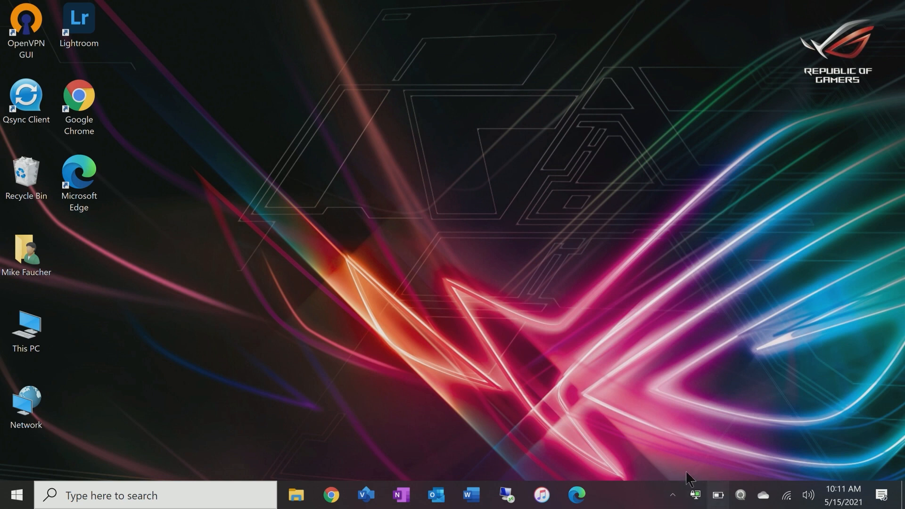
Step: Check the OpenVPN GUI connection details and disconnect the TheDocs453B (2) profile
mouse_move(705, 493)
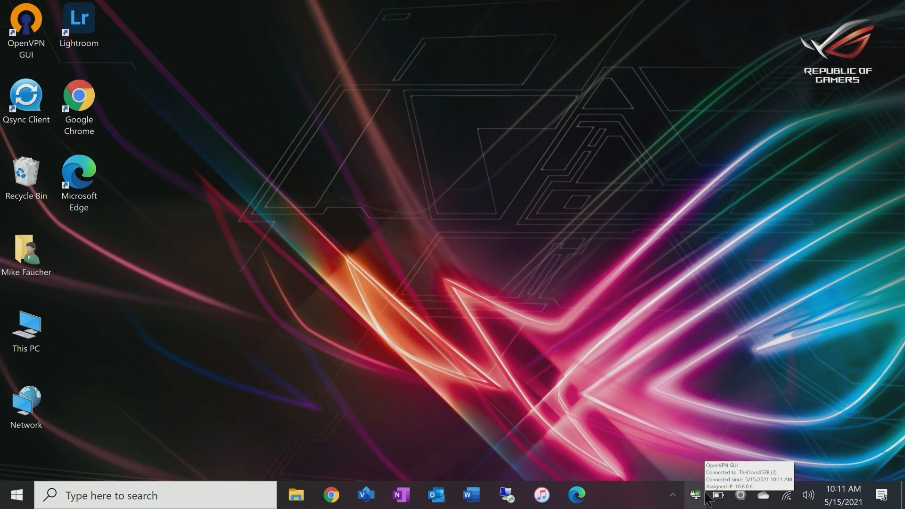
right_click(705, 493)
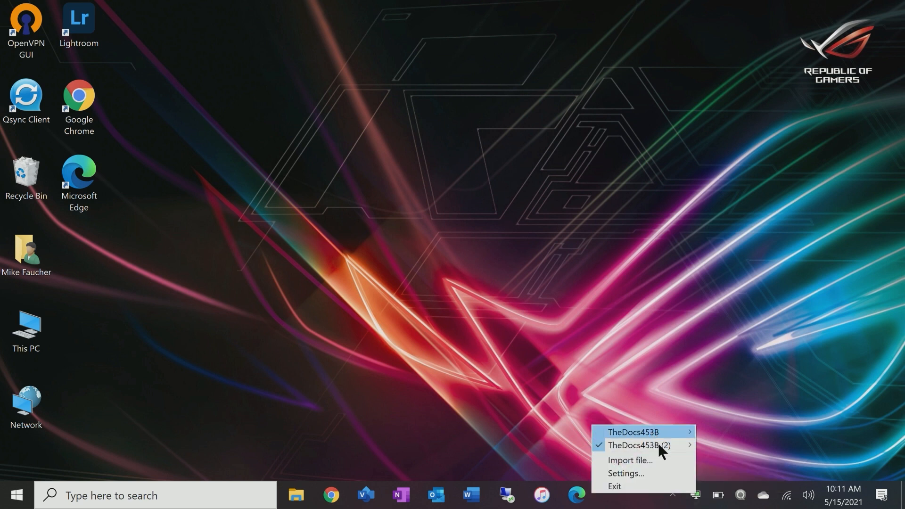
mouse_move(658, 447)
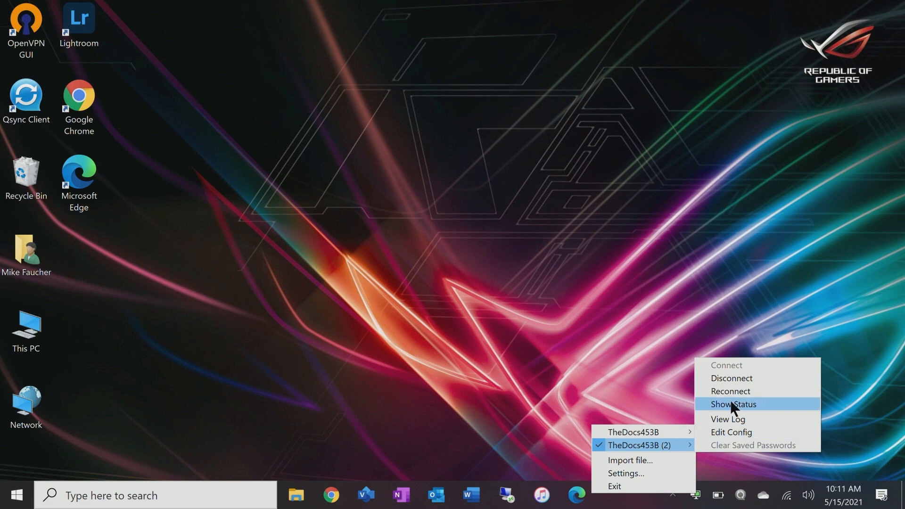
left_click(731, 378)
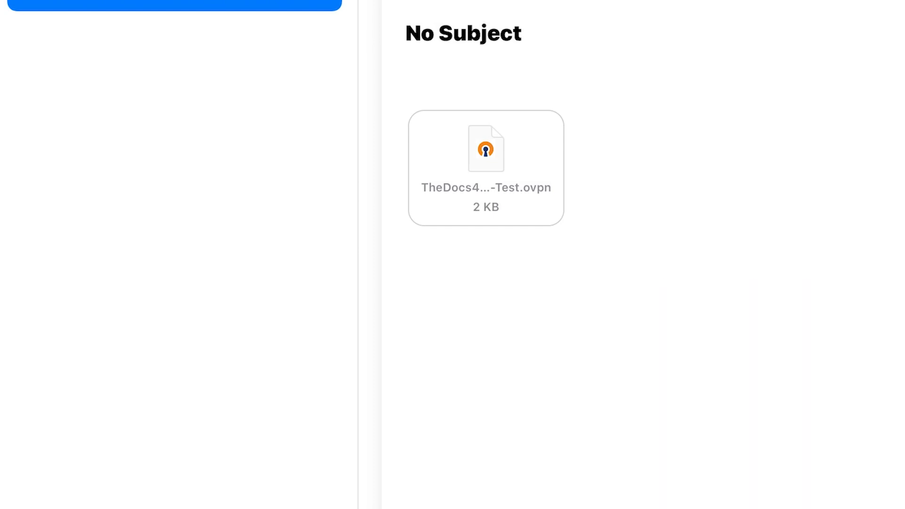
Step: Share the TheDocs453B-Test.ovpn mail attachment to the OpenVPN app on the iPad
right_click(486, 168)
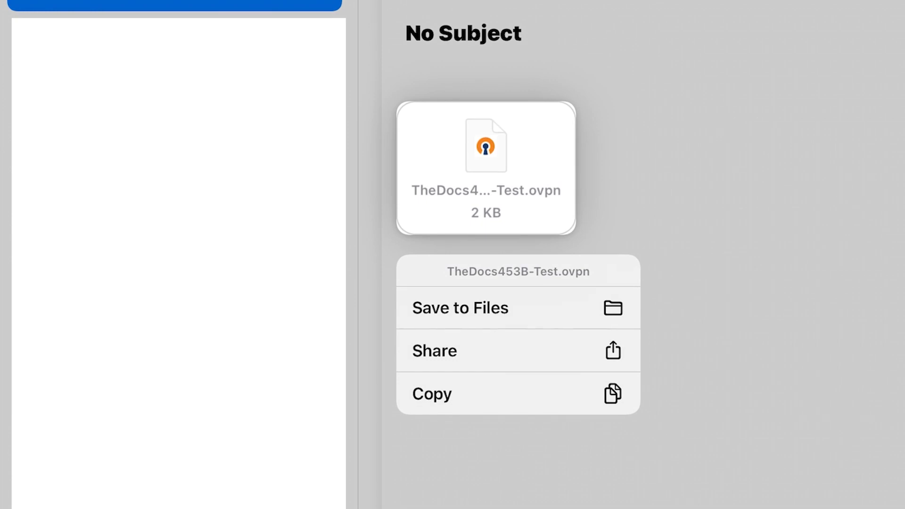
left_click(518, 350)
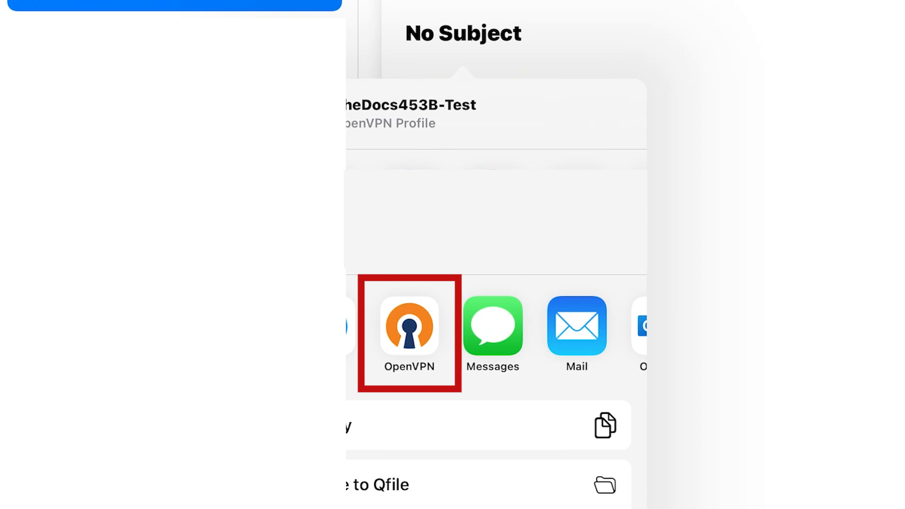
left_click(409, 326)
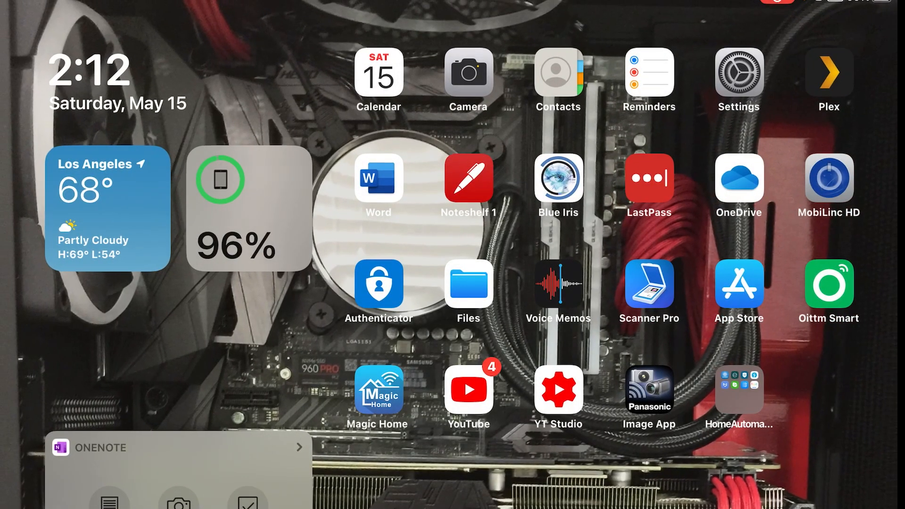
Step: Find the Qfile app among the iPad's Siri Suggestions and open it to reach the NAS folders
left_click_drag(740, 82, 740, 198)
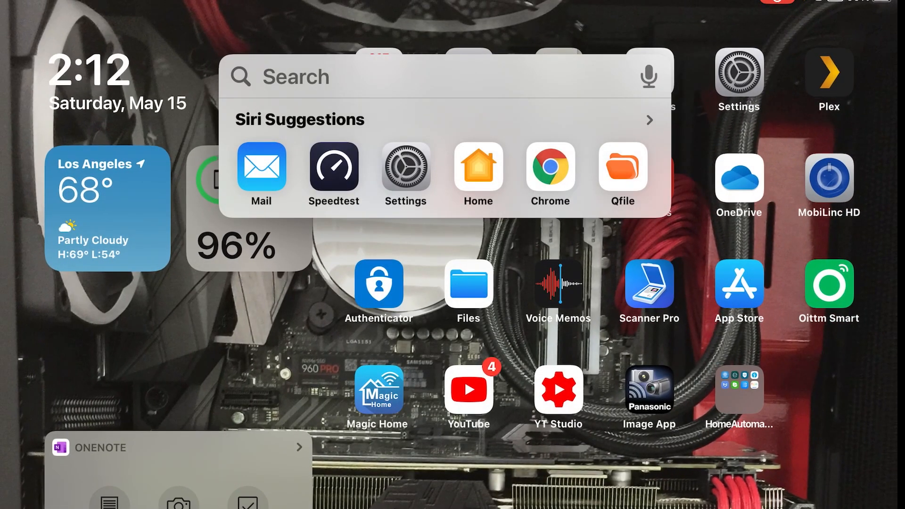
left_click(622, 166)
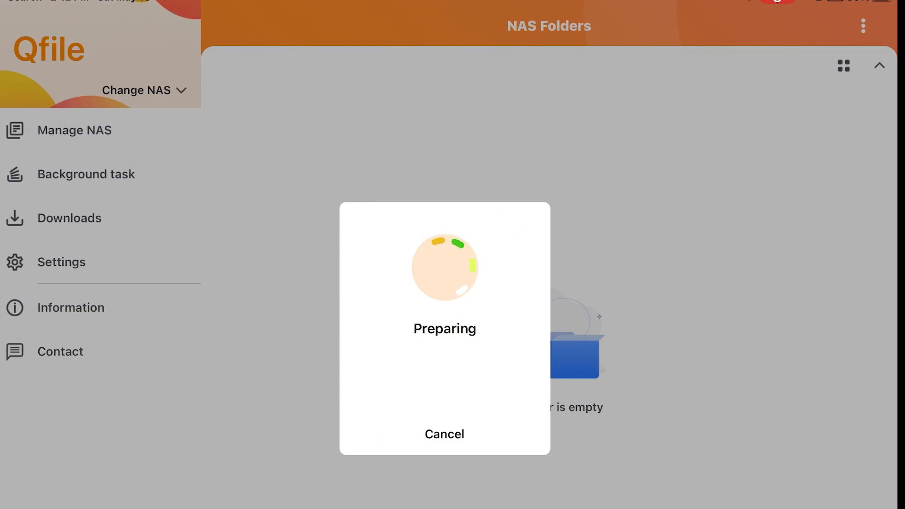